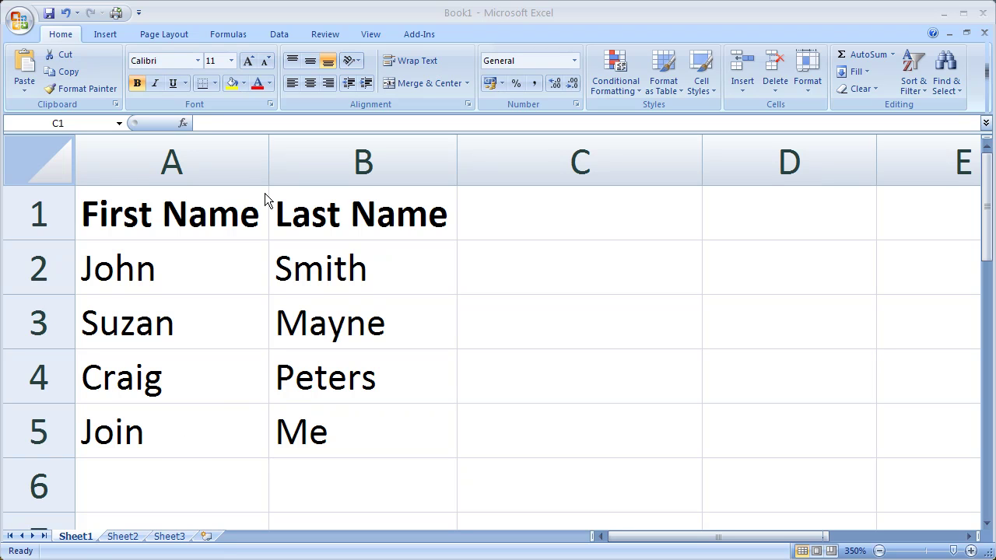
Step: Add a 'Full Name' header in cell C1
{"action": "left_click", "coordinate": [175, 163]}
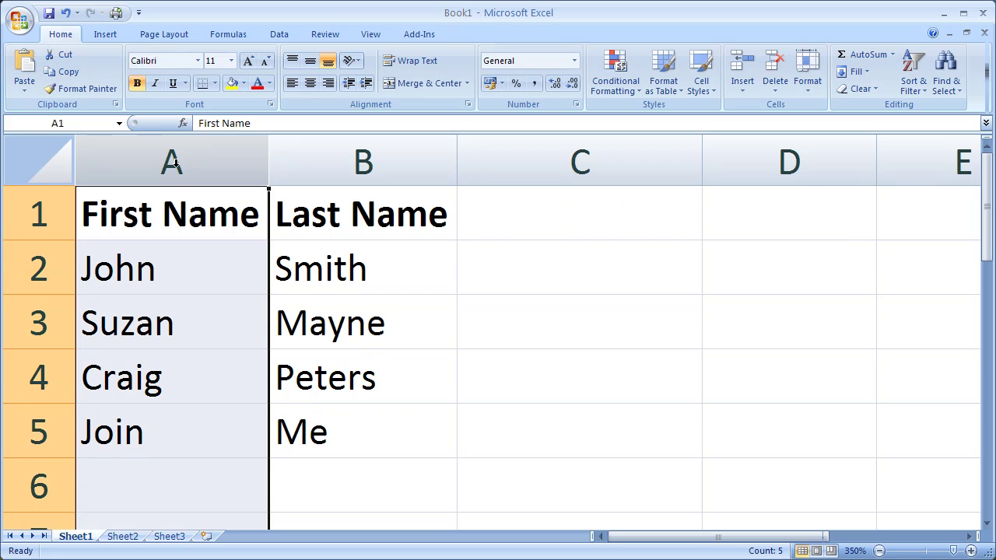
{"action": "left_click", "coordinate": [333, 167]}
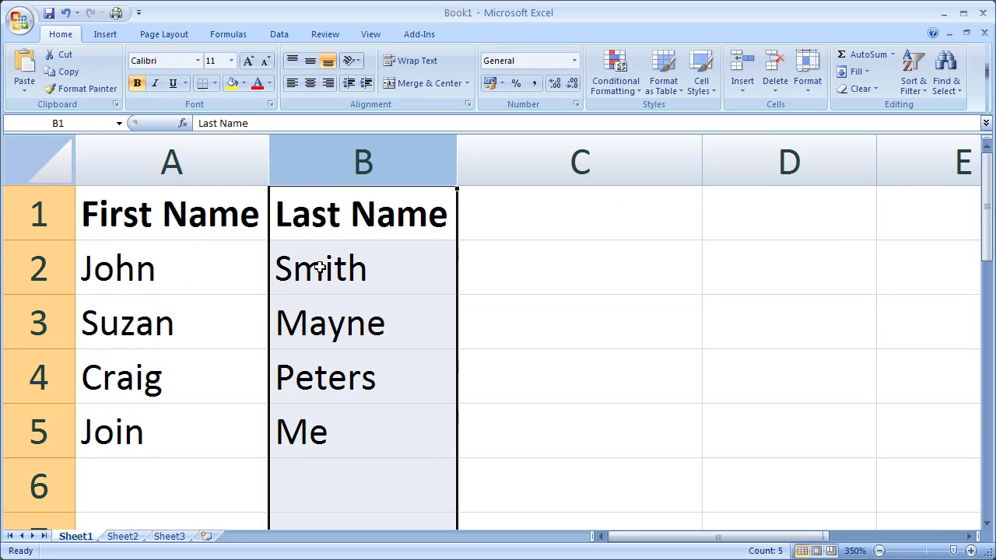
{"action": "left_click", "coordinate": [538, 224]}
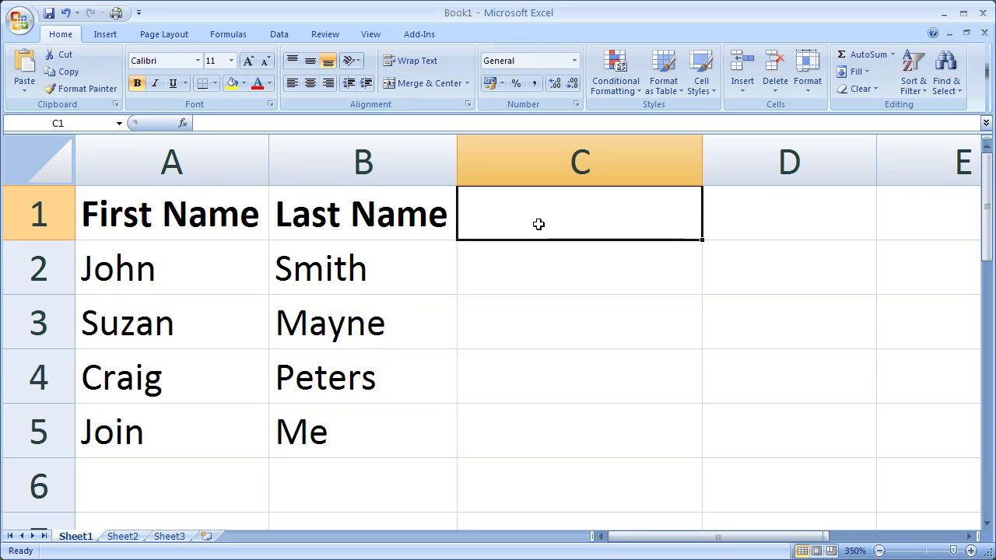
{"action": "type", "text": "Full Nam"}
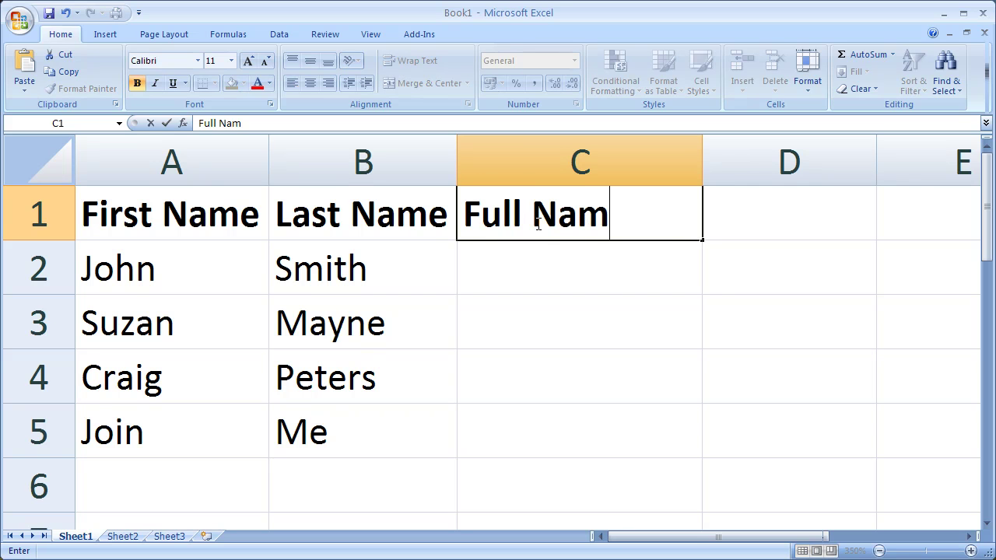
{"action": "type", "text": "e"}
{"action": "key", "text": "Return"}
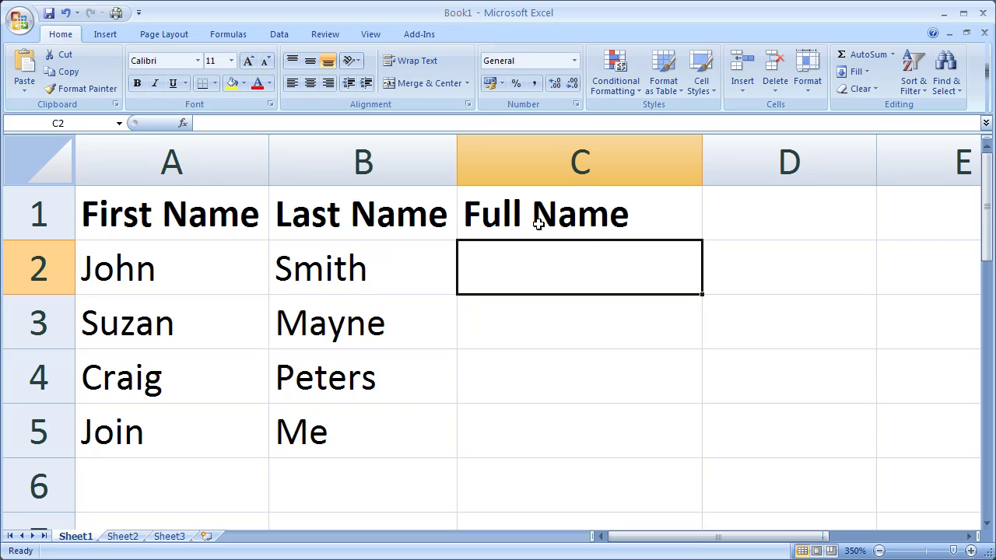
Step: Enter =A2&B2 in C2 so it shows JohnSmith
{"action": "type", "text": "="}
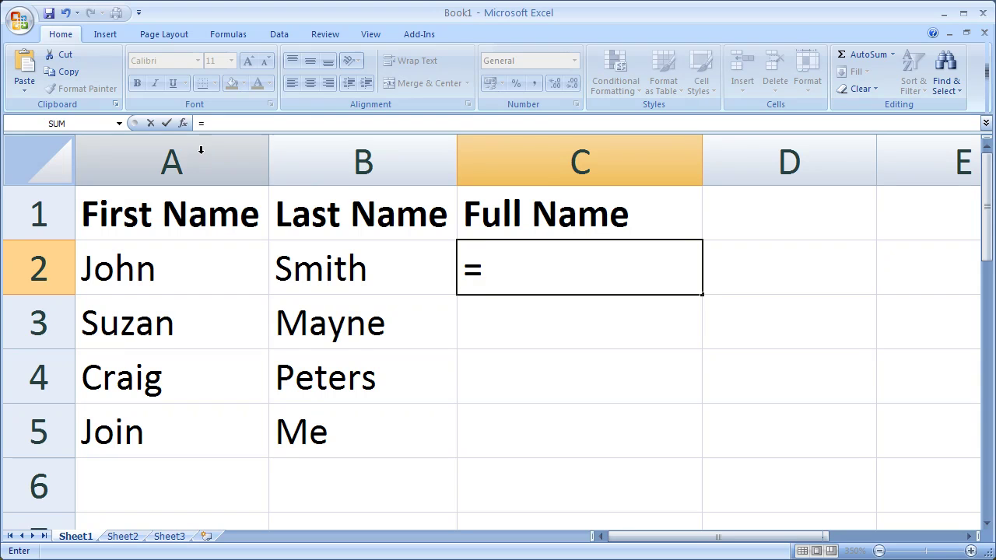
{"action": "left_click", "coordinate": [164, 262]}
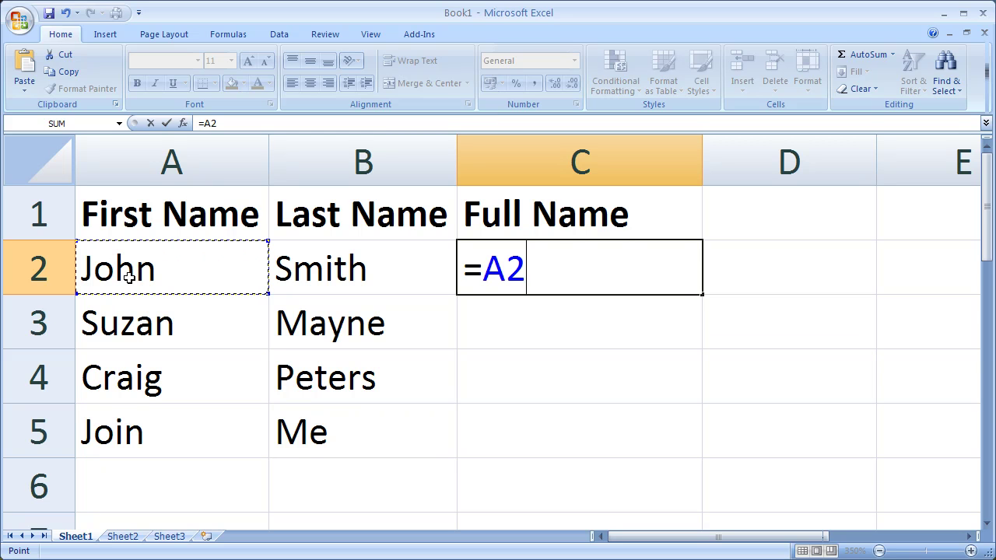
{"action": "type", "text": "&"}
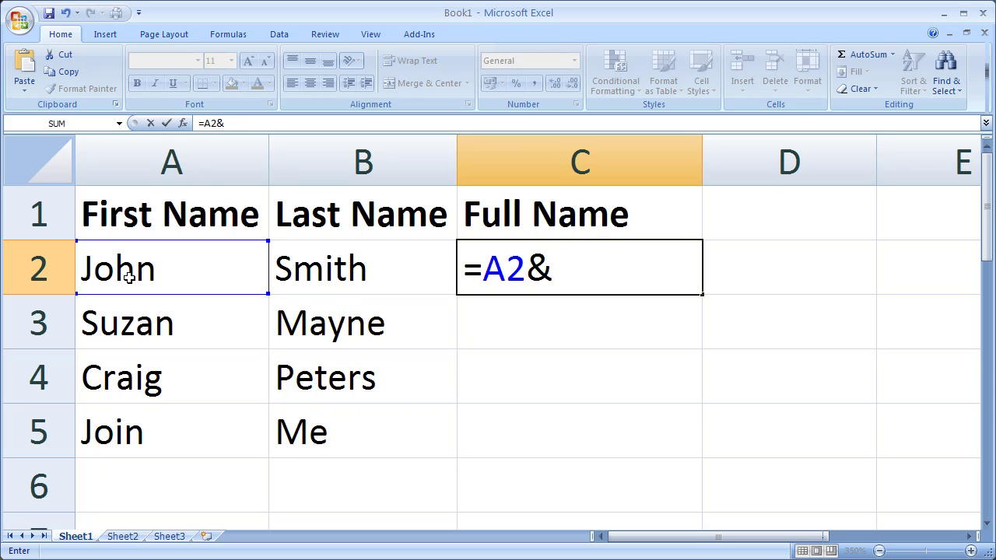
{"action": "left_click", "coordinate": [331, 279]}
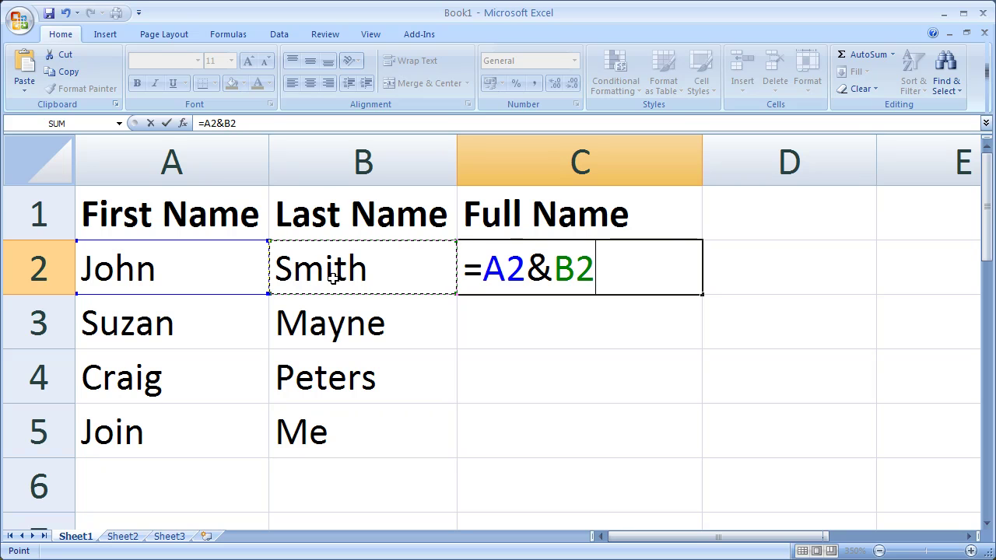
{"action": "key", "text": "Return"}
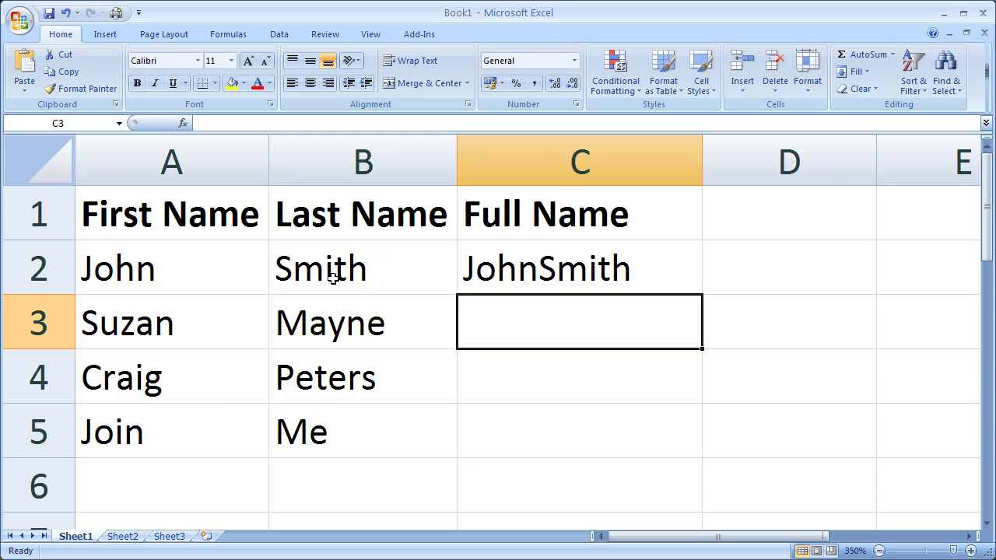
Step: Change C2 to =A2&" "&B2 so it displays John Smith with a space
{"action": "left_click", "coordinate": [554, 283]}
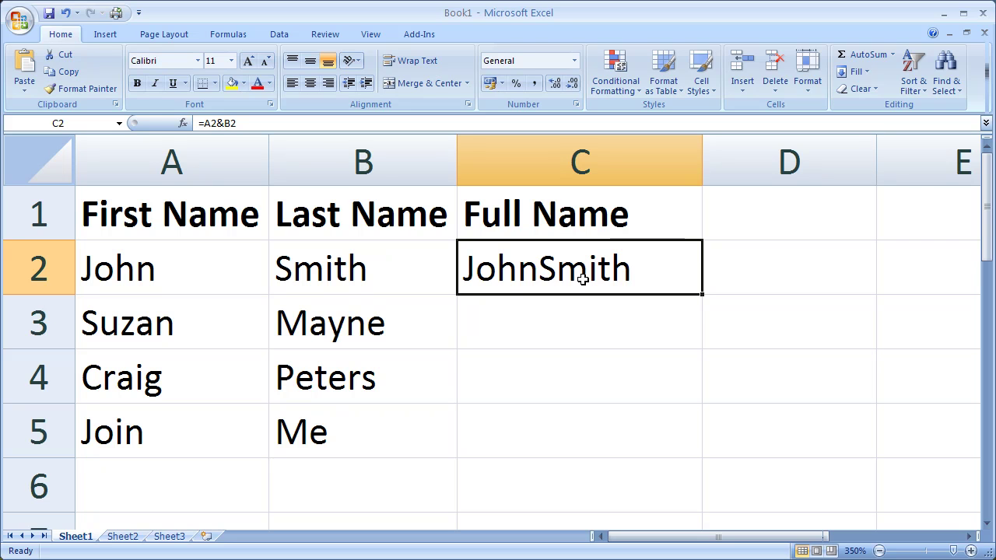
{"action": "type", "text": "="}
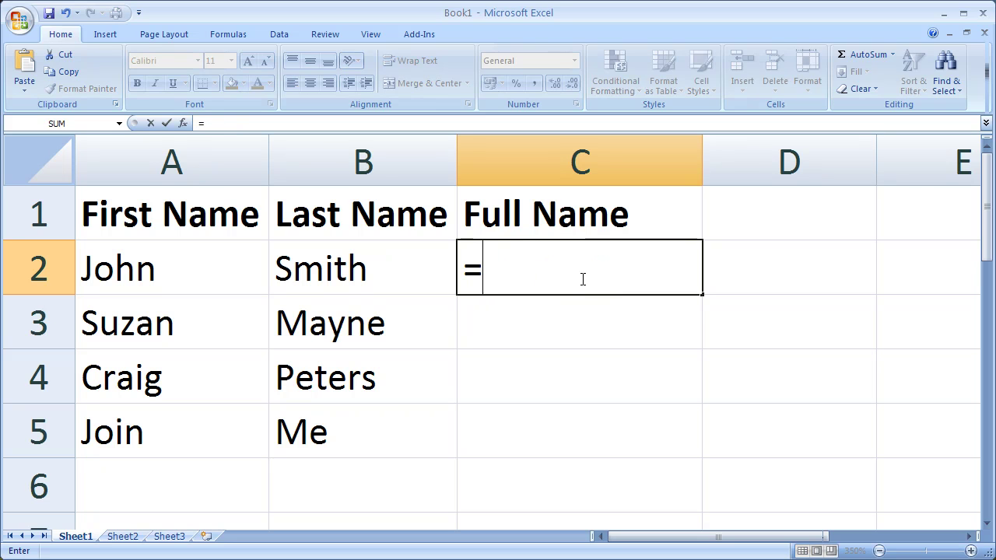
{"action": "left_click", "coordinate": [181, 270]}
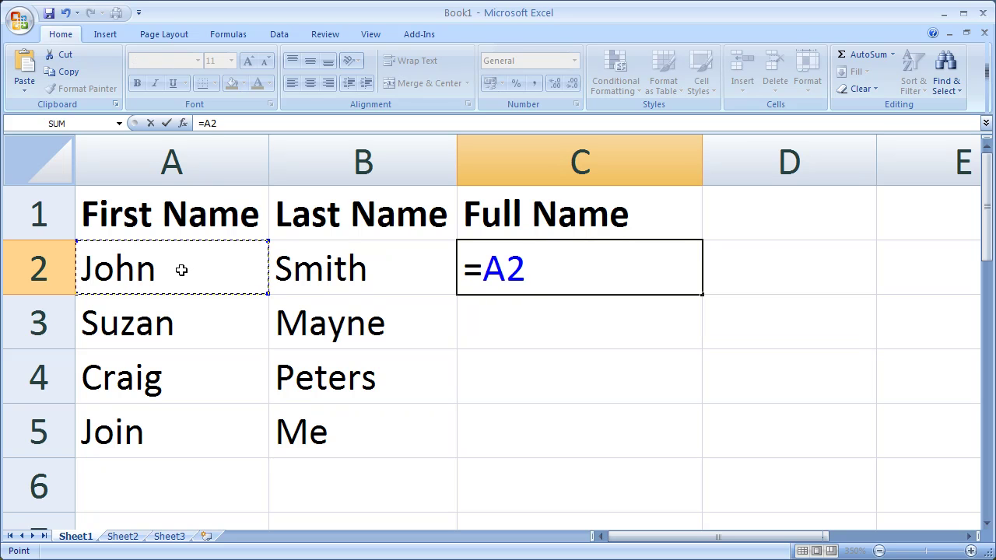
{"action": "type", "text": "&\""}
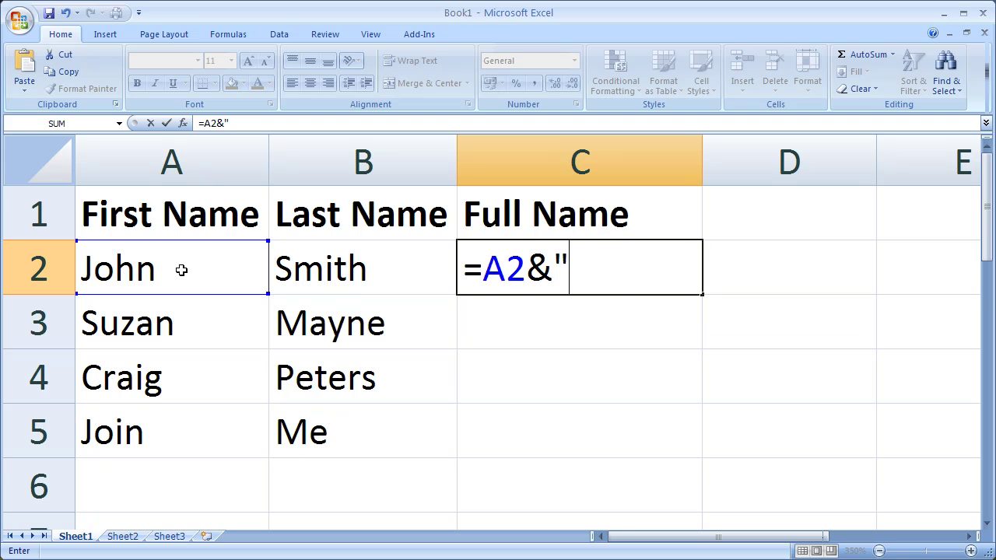
{"action": "type", "text": " \"&"}
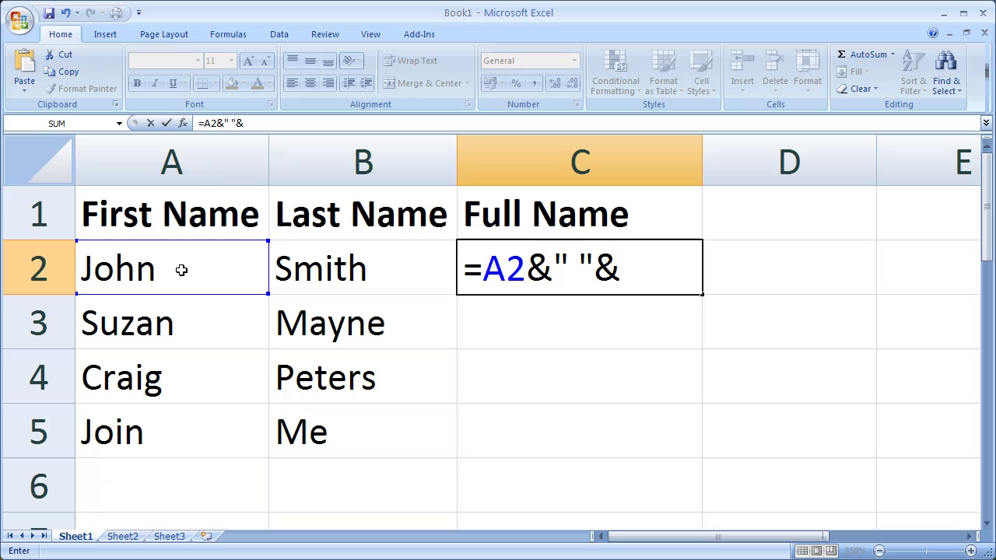
{"action": "left_click", "coordinate": [333, 267]}
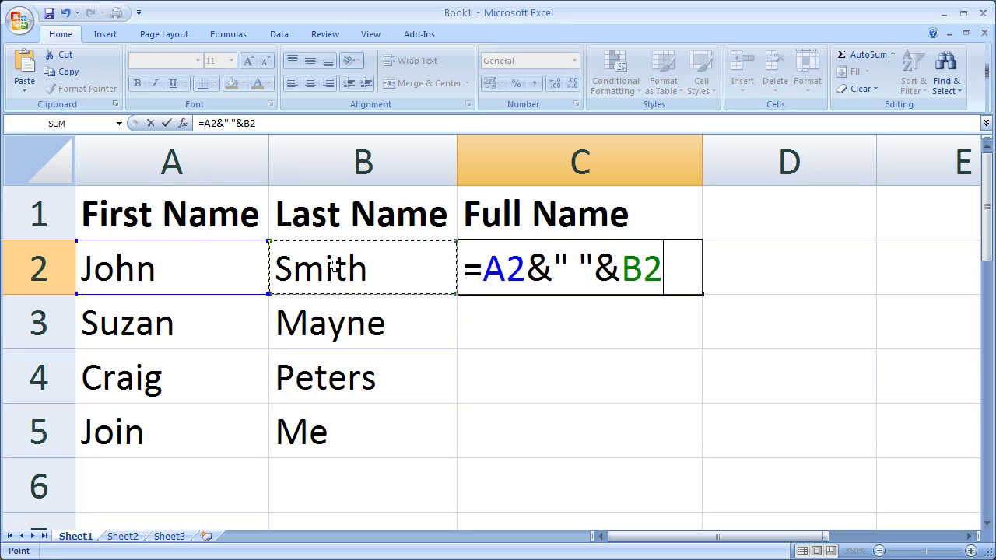
{"action": "key", "text": "Return"}
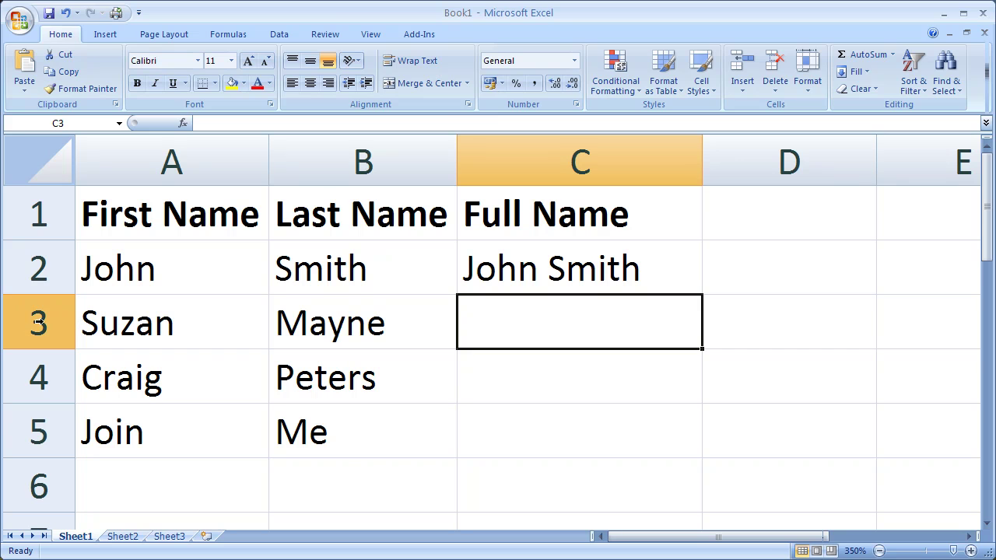
{"action": "left_click_drag", "start_coordinate": [39, 323], "coordinate": [35, 429]}
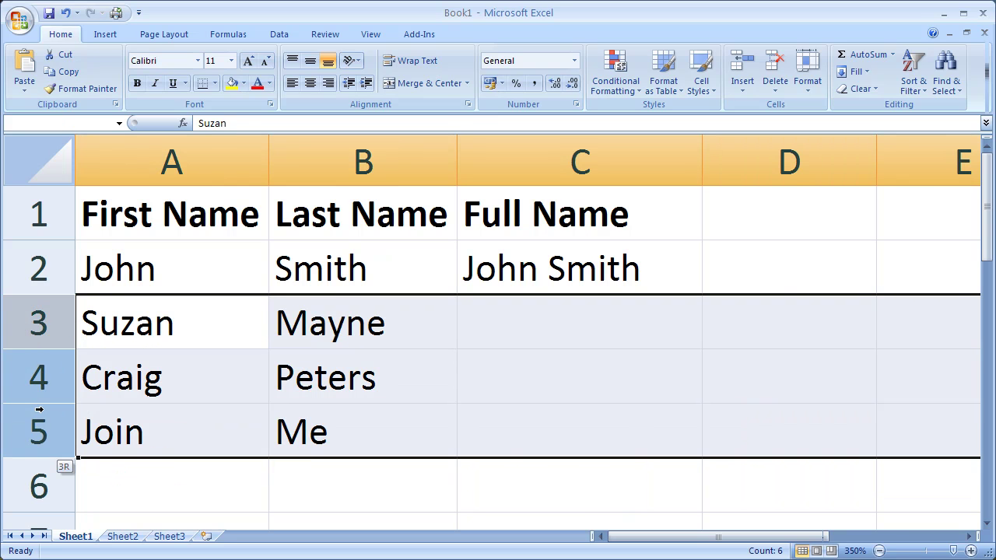
{"action": "left_click", "coordinate": [592, 279]}
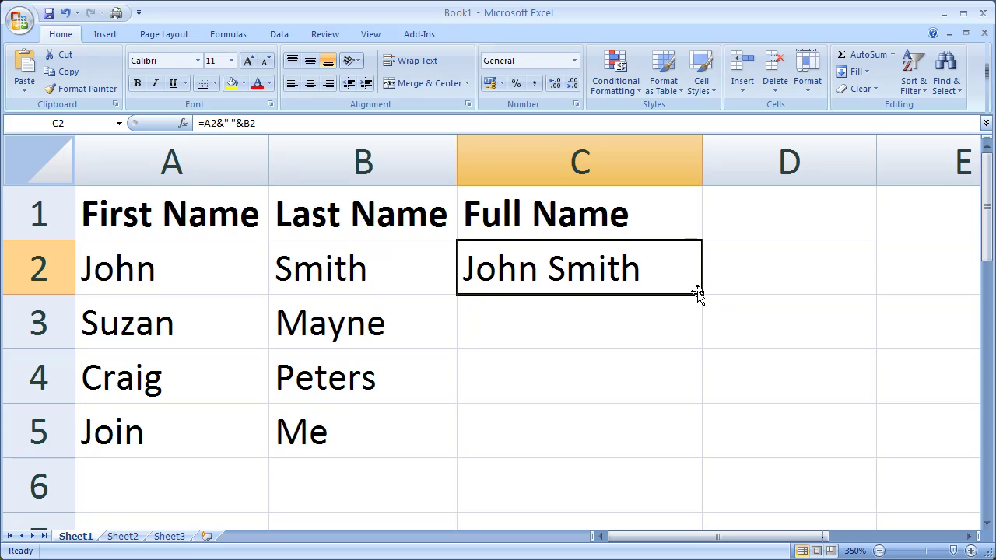
{"action": "left_click_drag", "start_coordinate": [701, 294], "coordinate": [701, 293]}
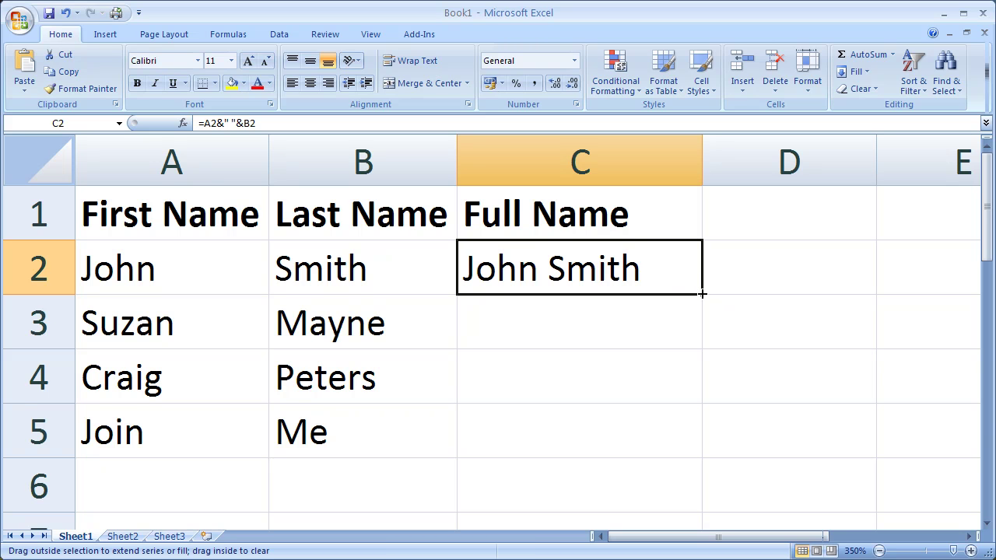
{"action": "left_click_drag", "start_coordinate": [701, 294], "coordinate": [692, 441]}
Step: Inspect the copied Full Name formulas in rows 2 to 4
{"action": "left_click", "coordinate": [788, 411]}
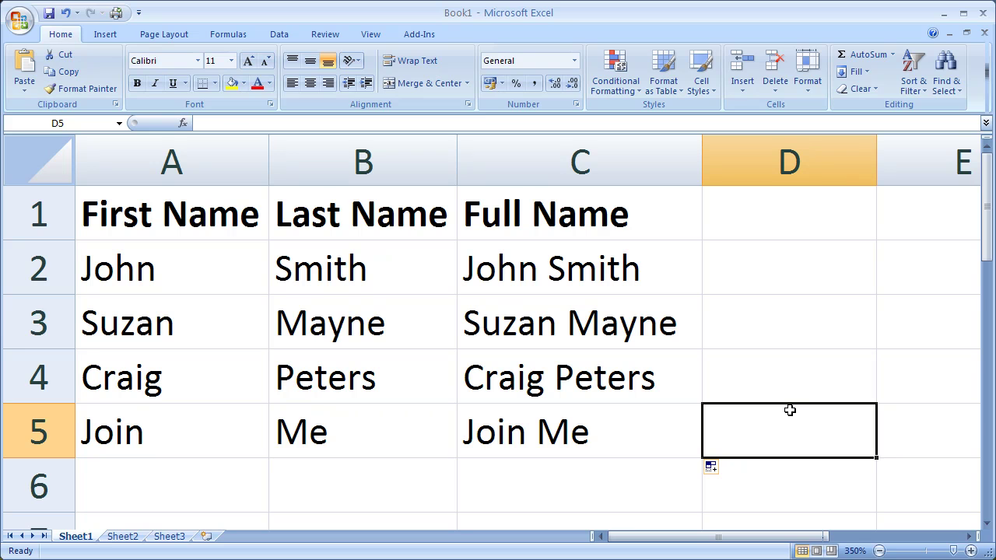
{"action": "left_click", "coordinate": [573, 264]}
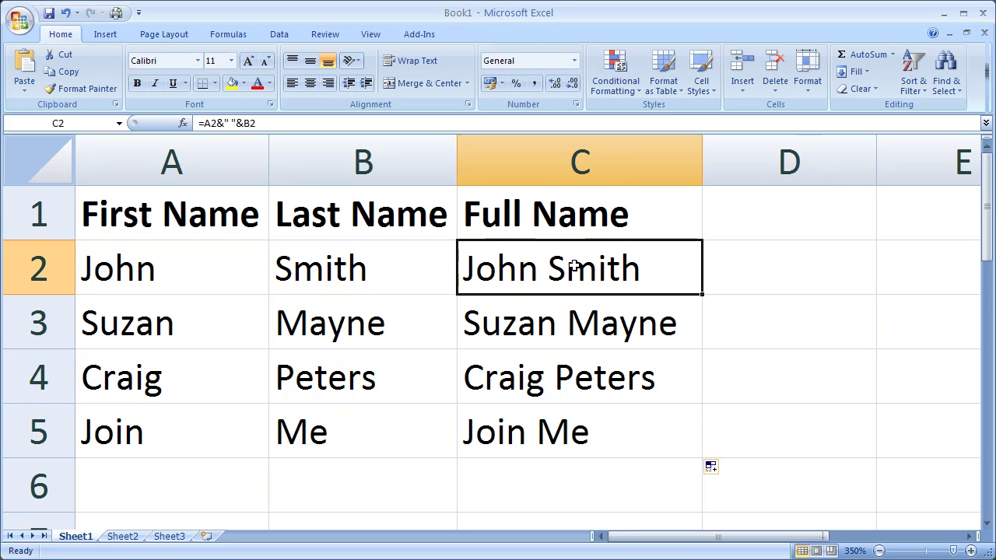
{"action": "left_click", "coordinate": [575, 330]}
{"action": "left_click", "coordinate": [575, 372]}
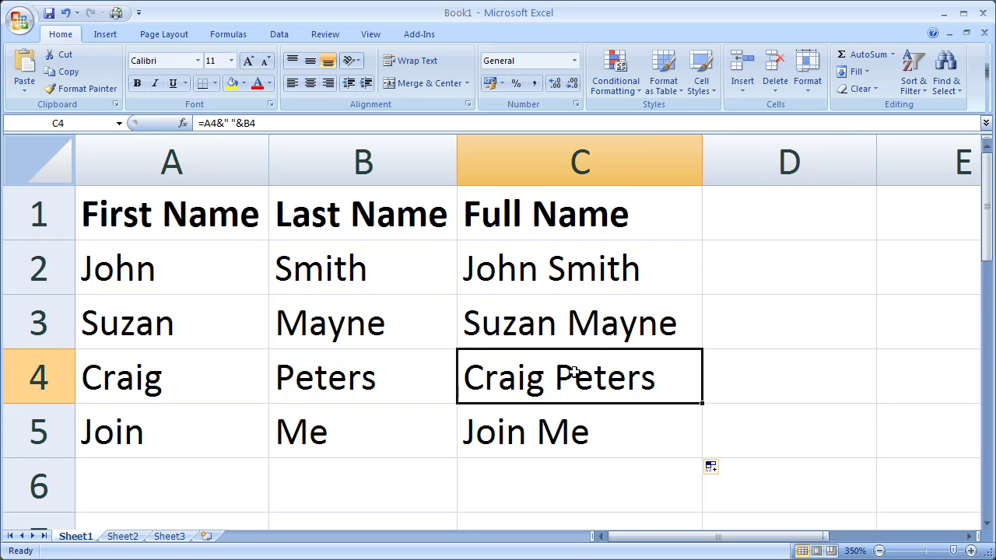
{"action": "left_click", "coordinate": [565, 270]}
{"action": "left_click", "coordinate": [219, 164]}
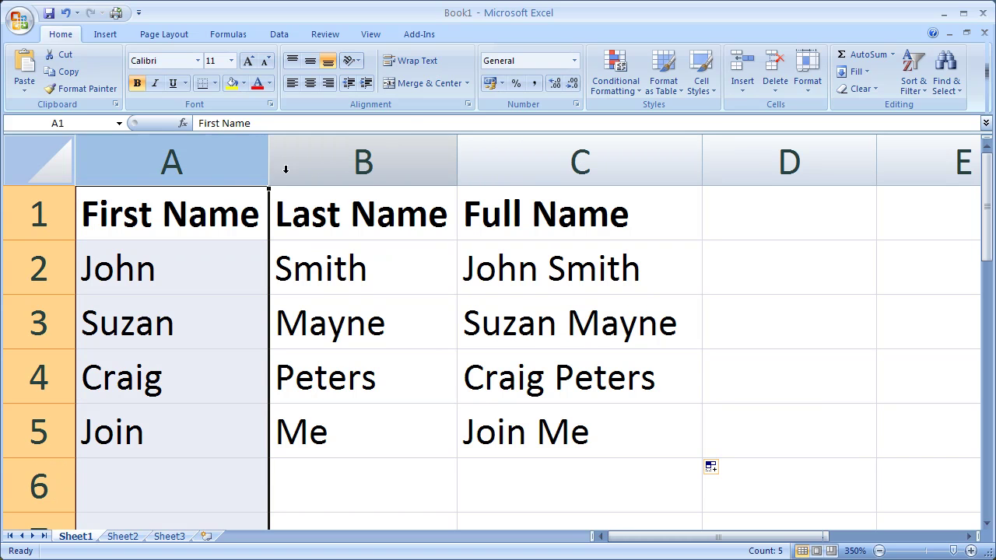
{"action": "left_click", "coordinate": [315, 165]}
{"action": "left_click", "coordinate": [198, 269]}
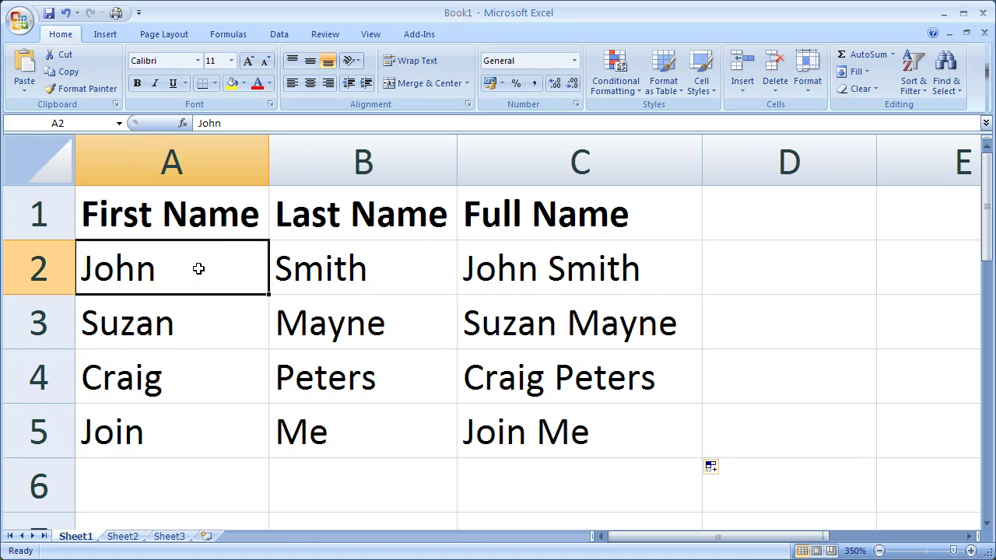
{"action": "type", "text": "lkjlkjljljk"}
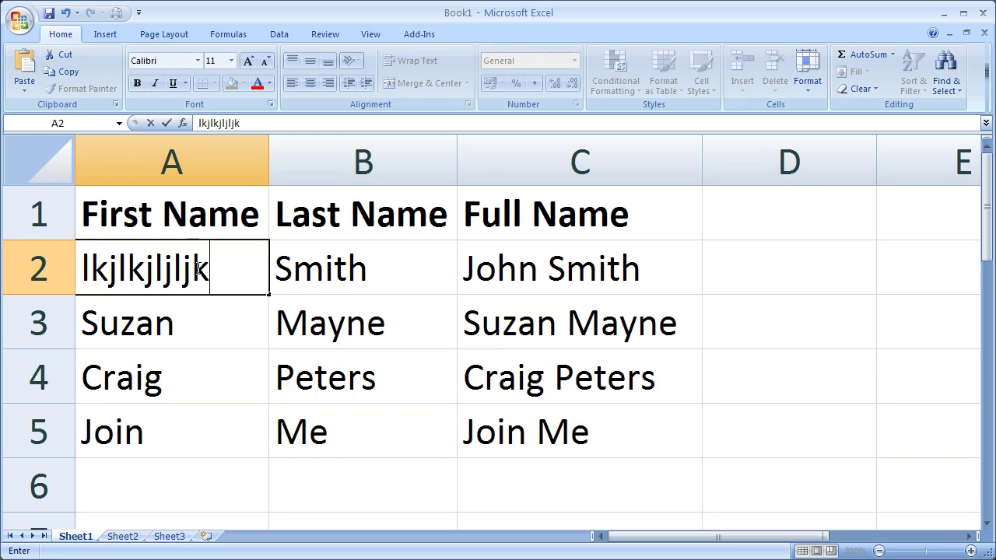
{"action": "key", "text": "Return"}
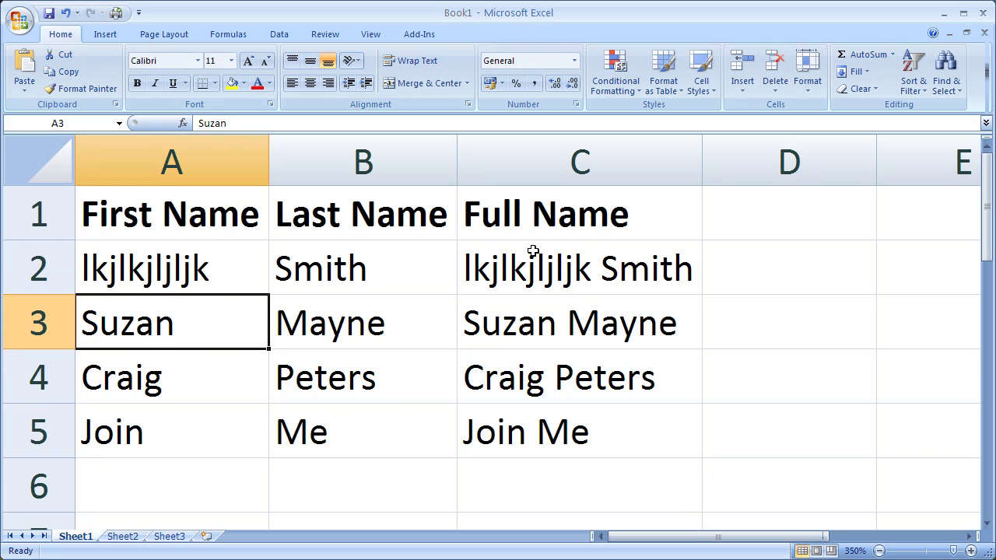
{"action": "left_click", "coordinate": [217, 253]}
{"action": "type", "text": "John"}
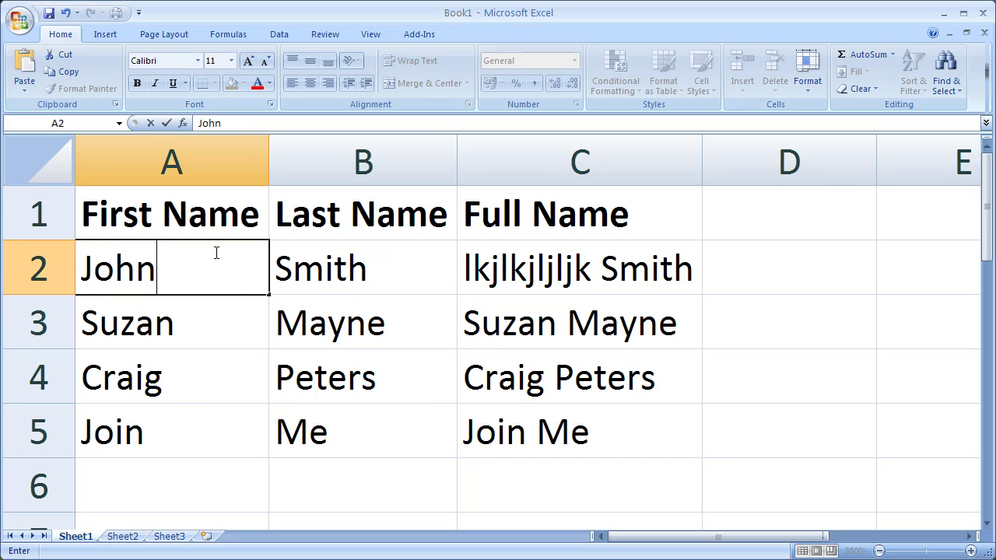
{"action": "key", "text": "Tab"}
{"action": "key", "text": "Tab"}
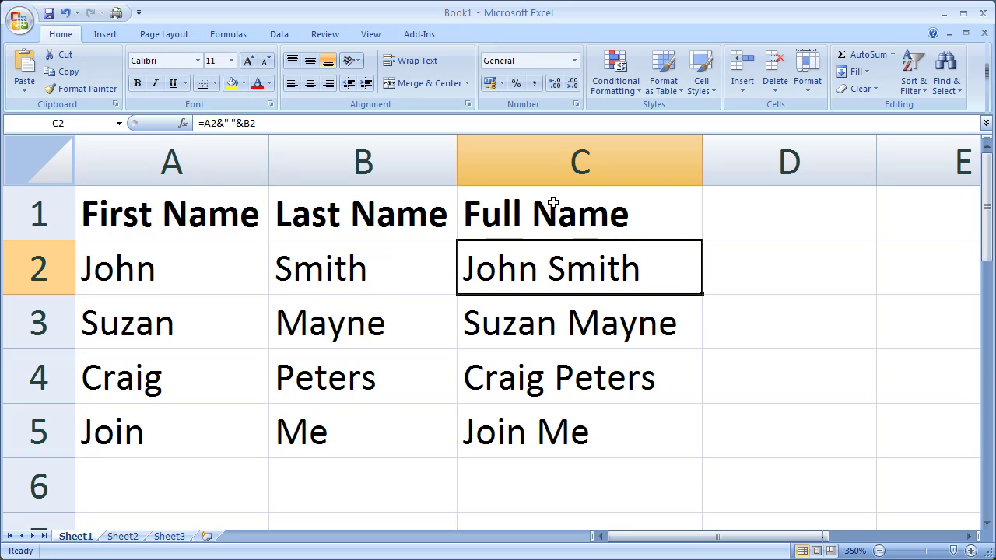
Step: Copy the Full Name cells C1:C5
{"action": "left_click", "coordinate": [549, 165]}
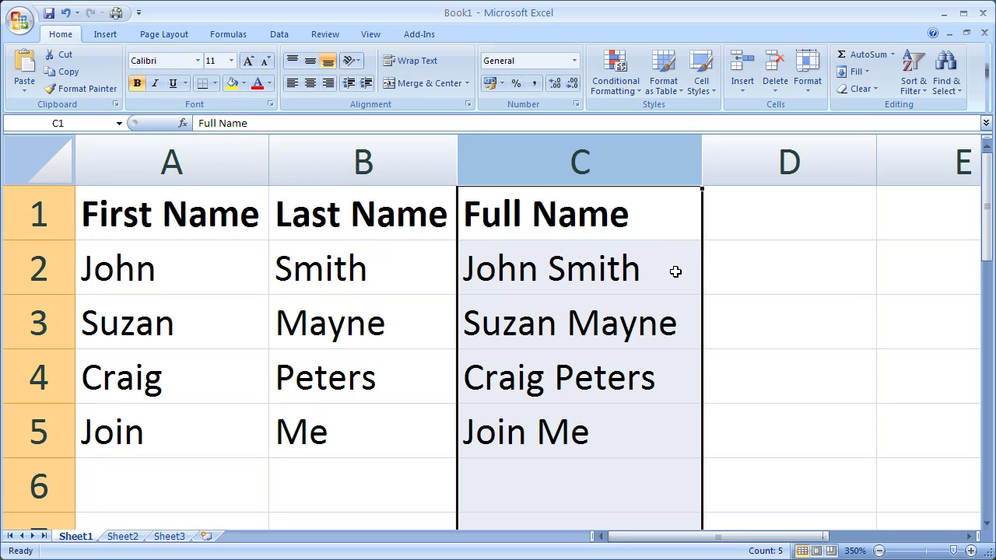
{"action": "left_click", "coordinate": [592, 215]}
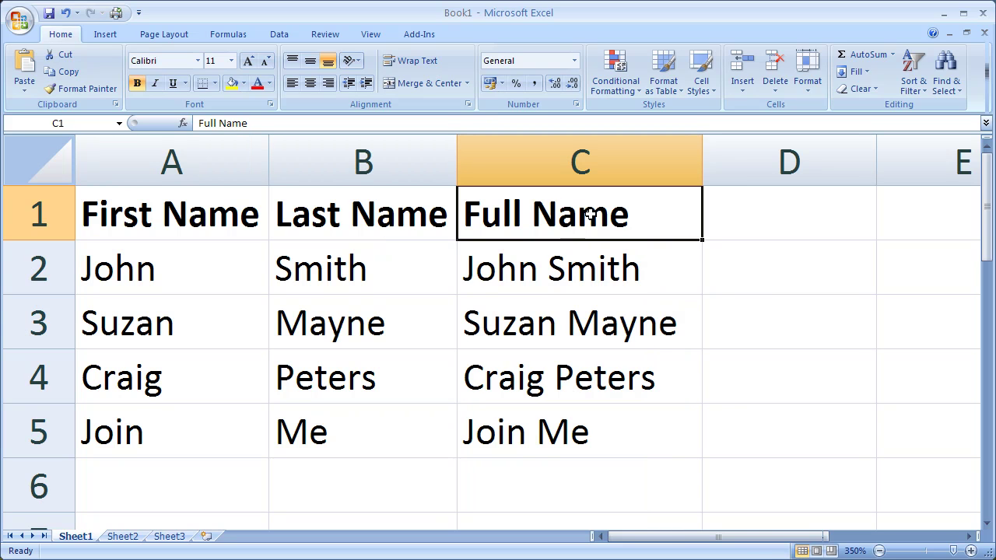
{"action": "left_click_drag", "start_coordinate": [591, 215], "coordinate": [589, 418]}
{"action": "right_click", "coordinate": [595, 286]}
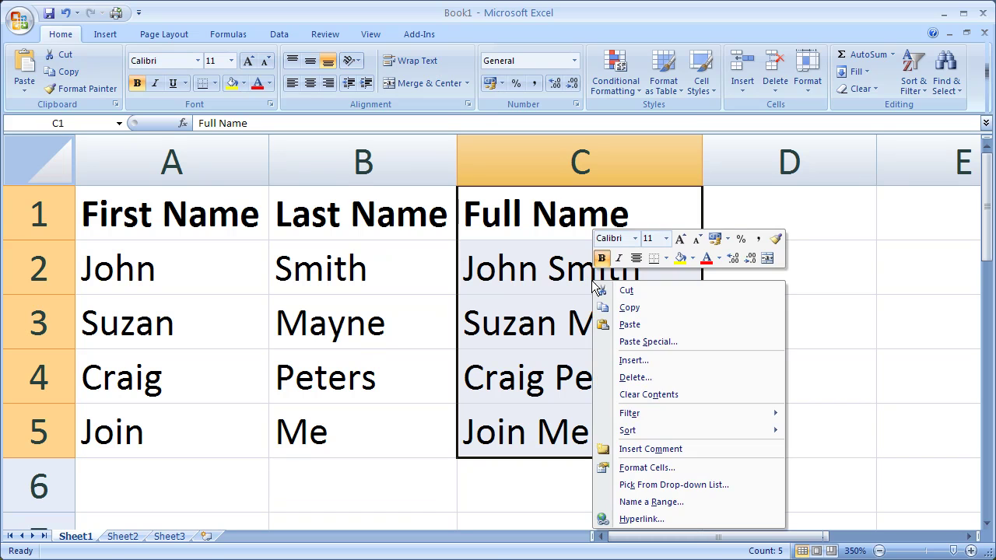
{"action": "left_click", "coordinate": [629, 308]}
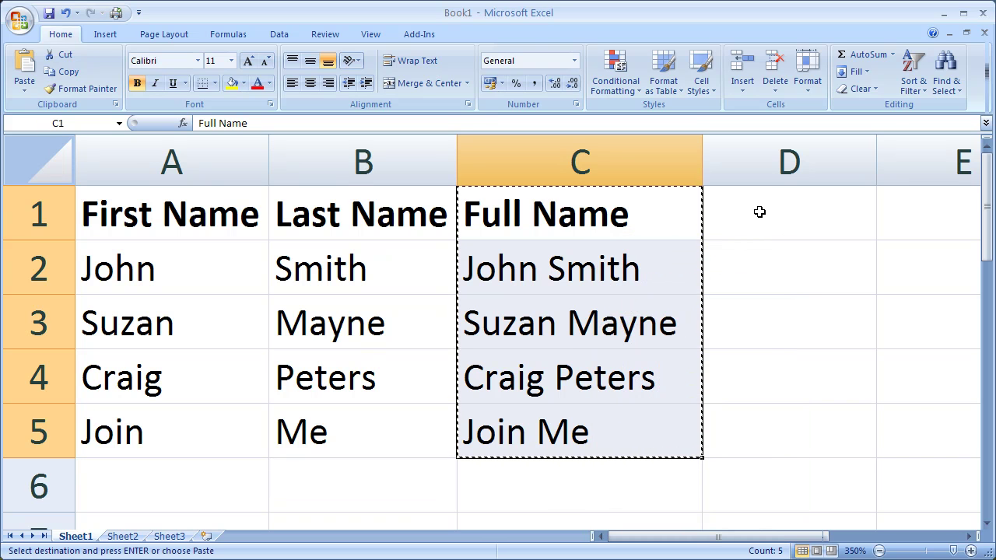
Step: Paste Special the copied cells into D1:D5 as values only
{"action": "left_click_drag", "start_coordinate": [760, 211], "coordinate": [770, 415]}
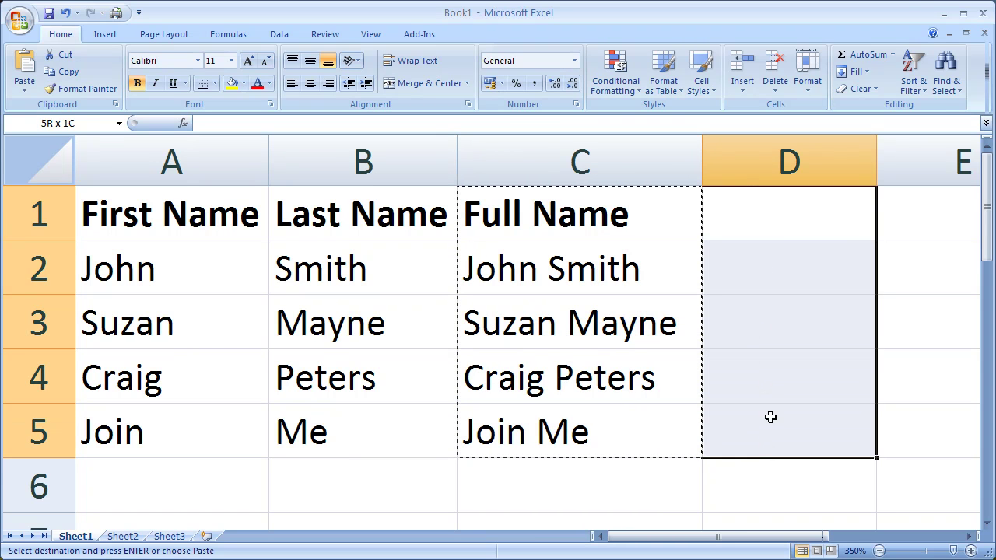
{"action": "right_click", "coordinate": [788, 242]}
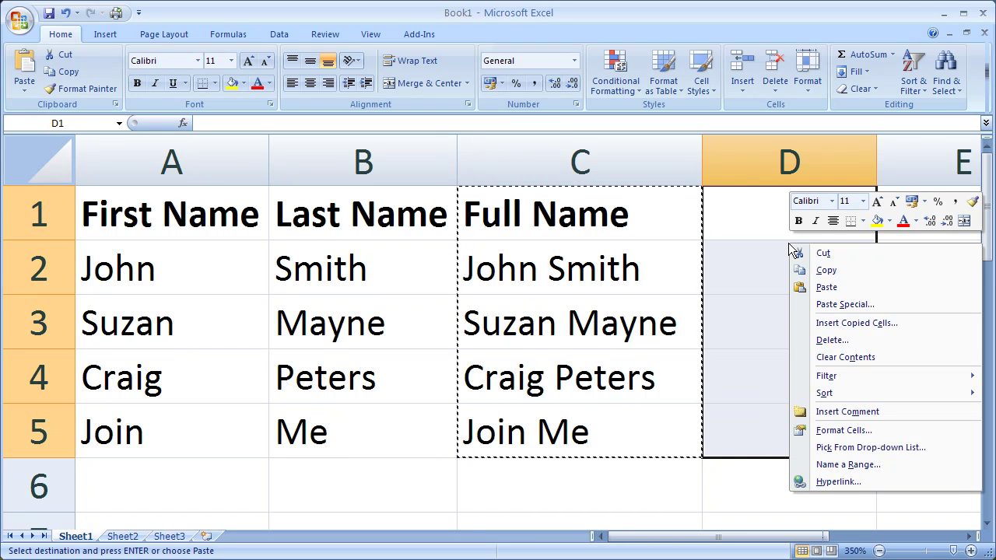
{"action": "left_click", "coordinate": [834, 309]}
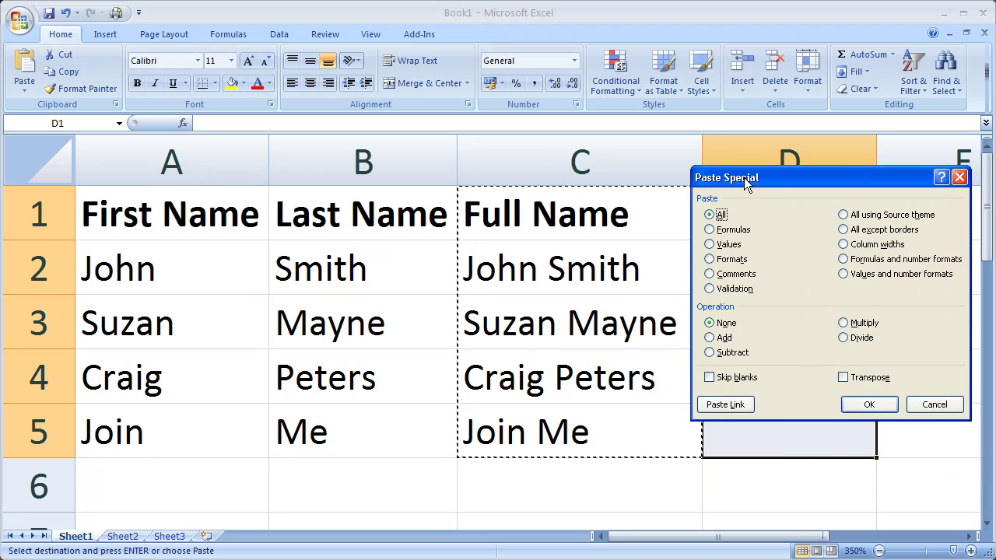
{"action": "left_click_drag", "start_coordinate": [744, 177], "coordinate": [675, 178]}
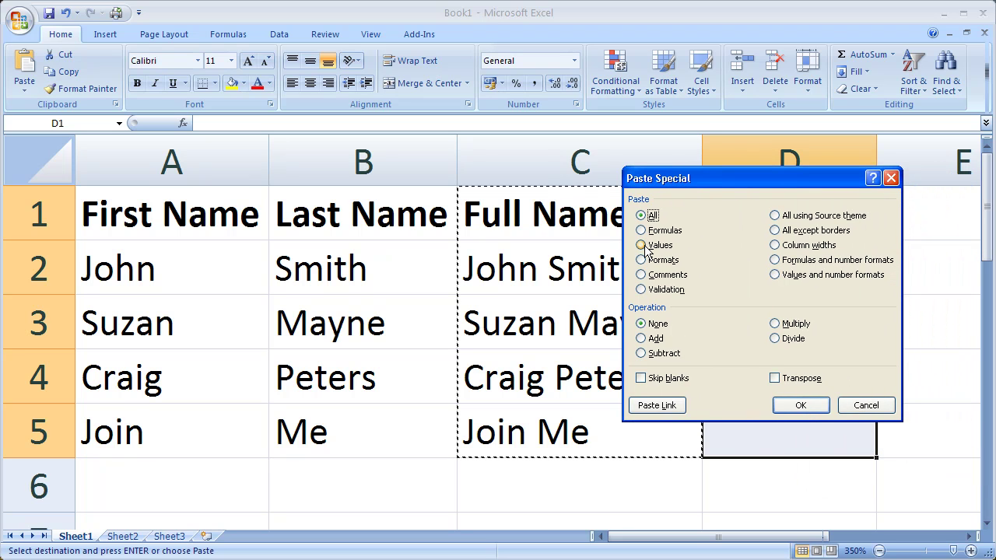
{"action": "left_click", "coordinate": [645, 246]}
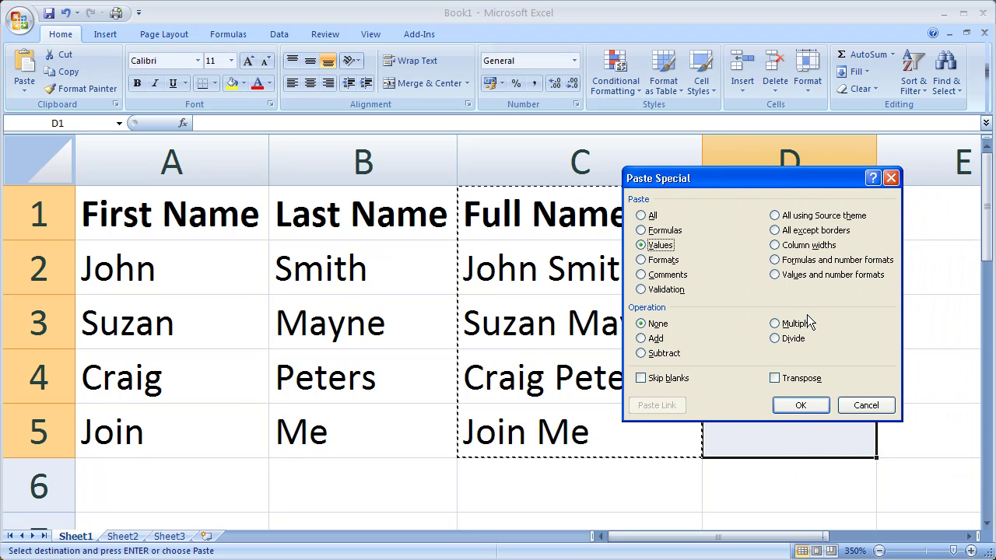
{"action": "left_click", "coordinate": [802, 404]}
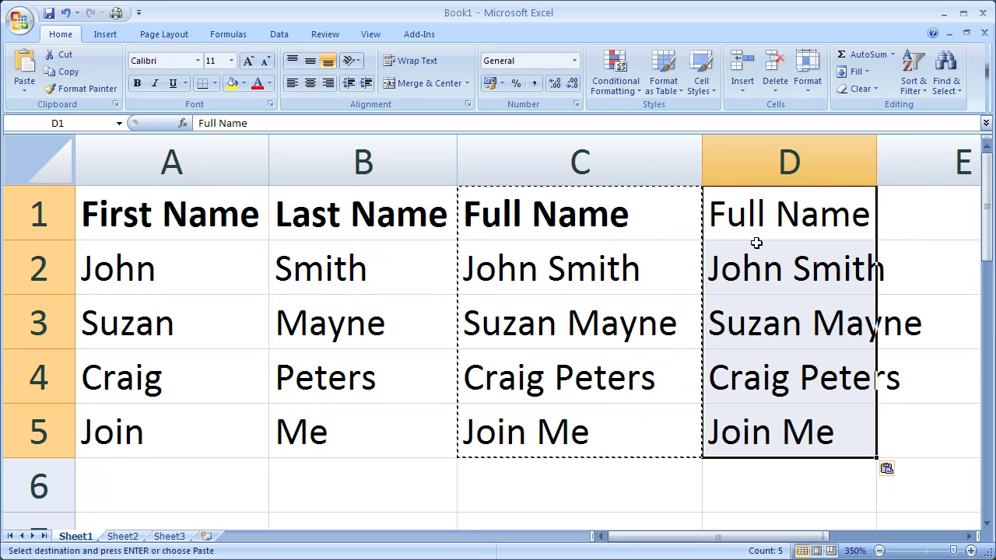
Step: Change A2 to kljlkj to confirm D2 keeps John Smith while C2 updates
{"action": "left_click", "coordinate": [189, 262]}
{"action": "type", "text": "klj"}
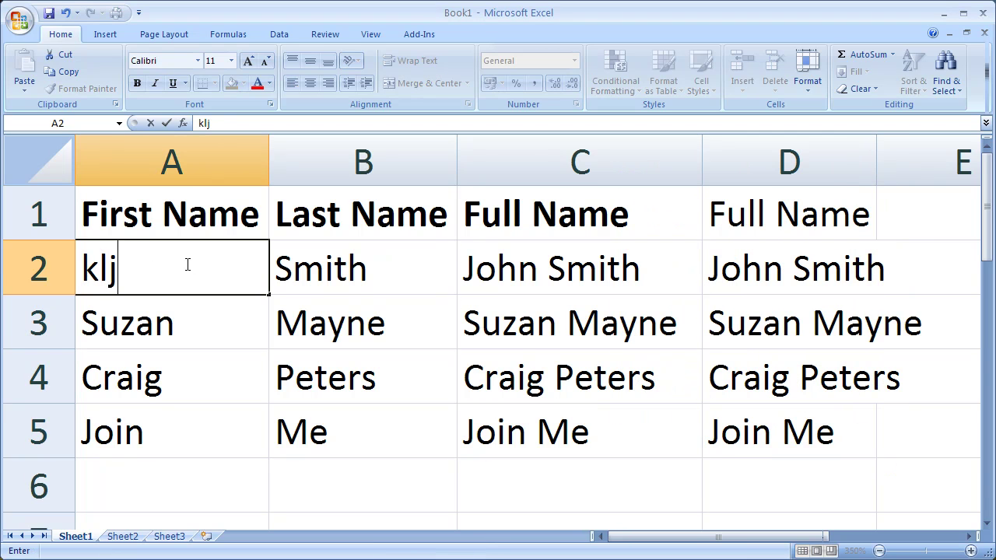
{"action": "type", "text": "lkj"}
{"action": "key", "text": "Return"}
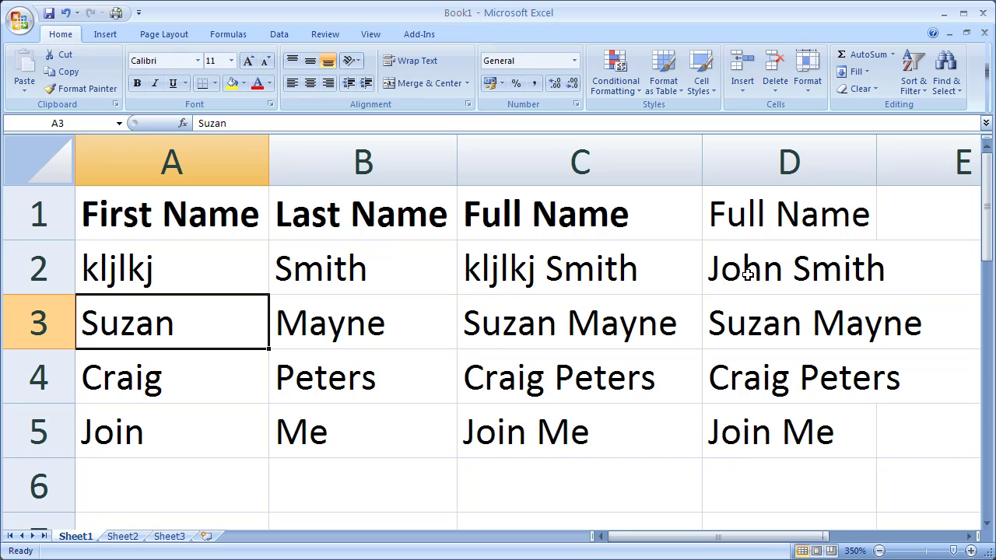
{"action": "left_click", "coordinate": [789, 163]}
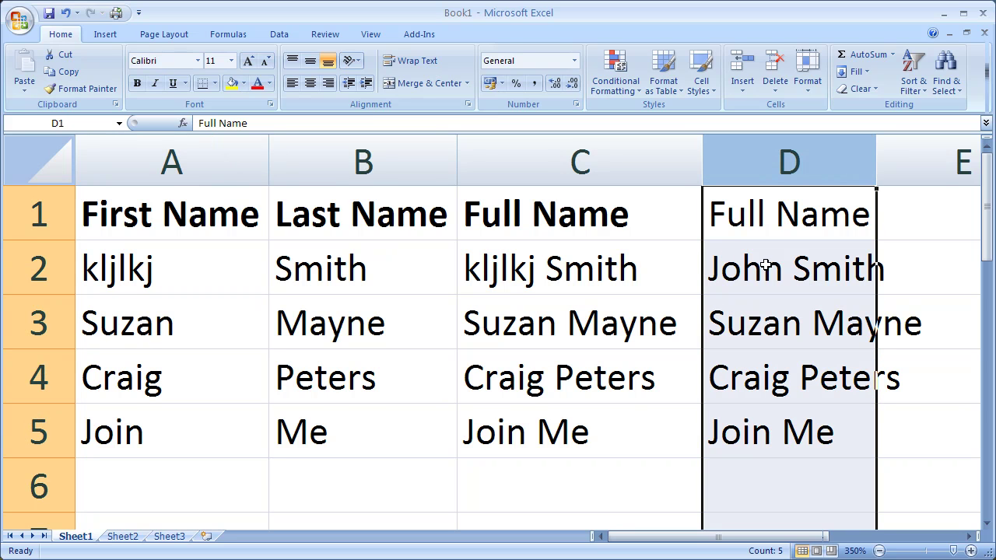
Step: Delete the formula-based column C so the static Full Name values move into C
{"action": "left_click", "coordinate": [553, 161]}
{"action": "right_click", "coordinate": [554, 161]}
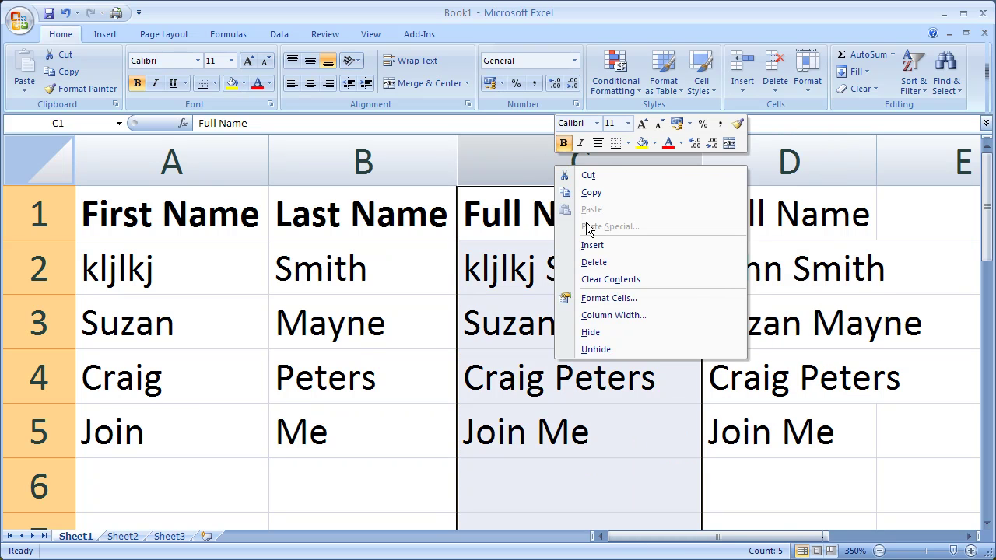
{"action": "left_click", "coordinate": [597, 259]}
{"action": "left_click", "coordinate": [587, 258]}
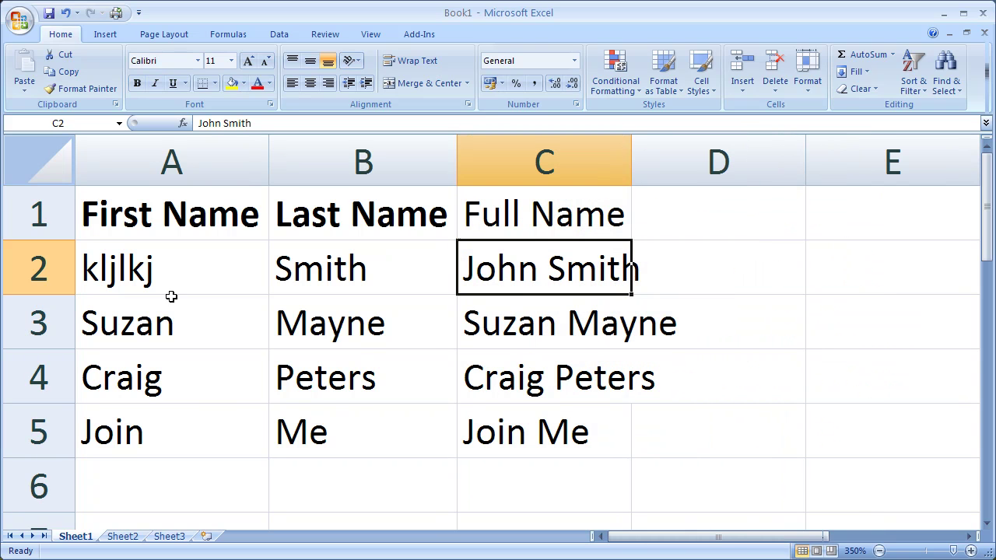
Step: Restore 'John' in cell A2
{"action": "left_click", "coordinate": [149, 279]}
{"action": "type", "text": "John"}
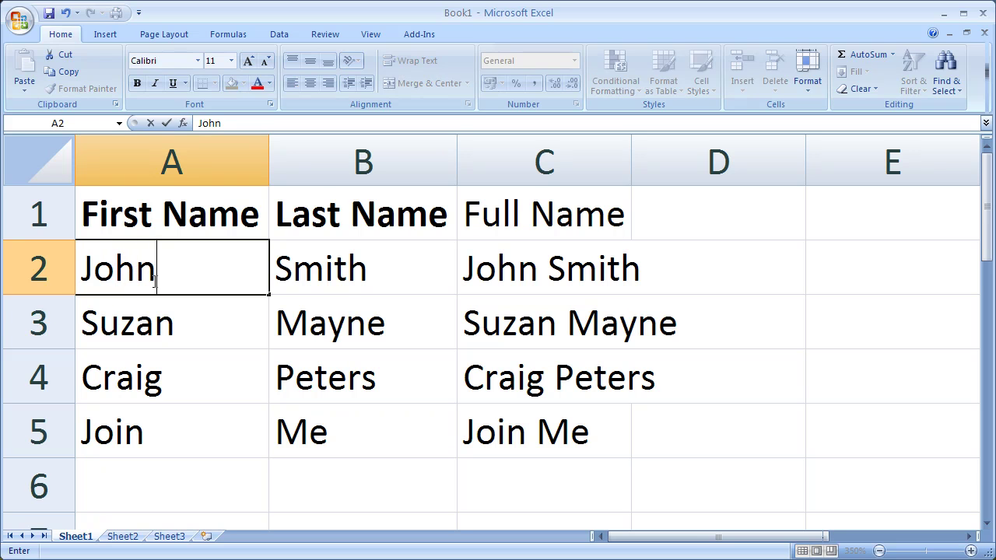
{"action": "key", "text": "Return"}
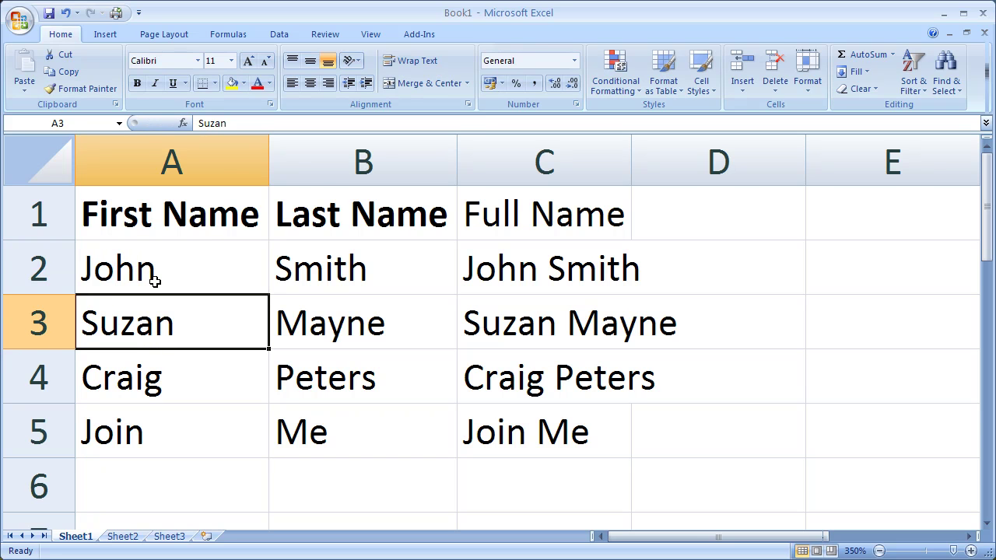